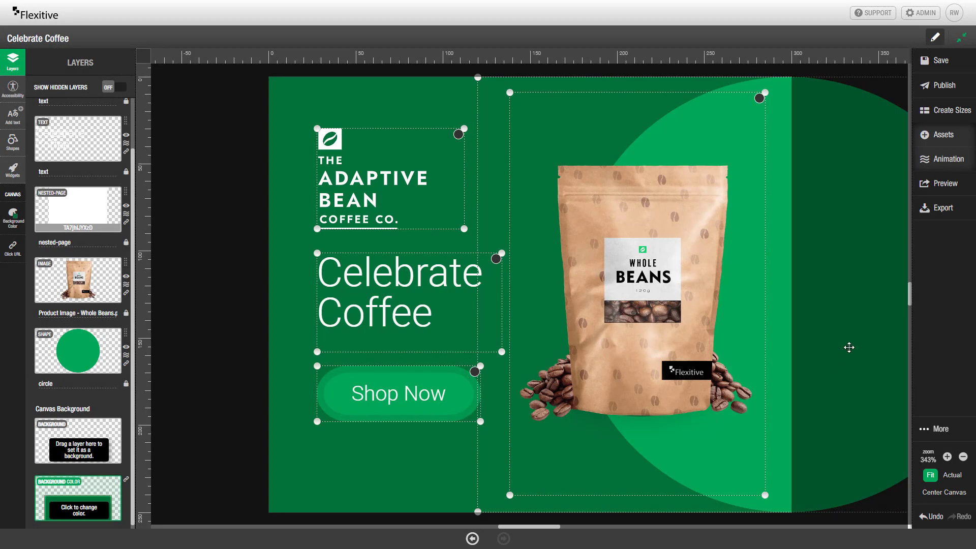
Turn on animation for the banner and show the logo in frame 1 with no animation.
left_click(936, 162)
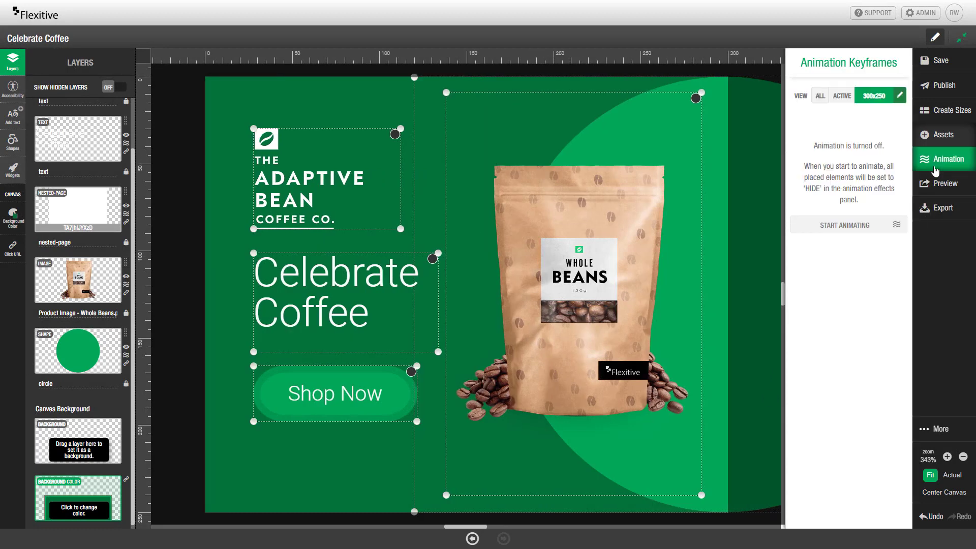
left_click(863, 225)
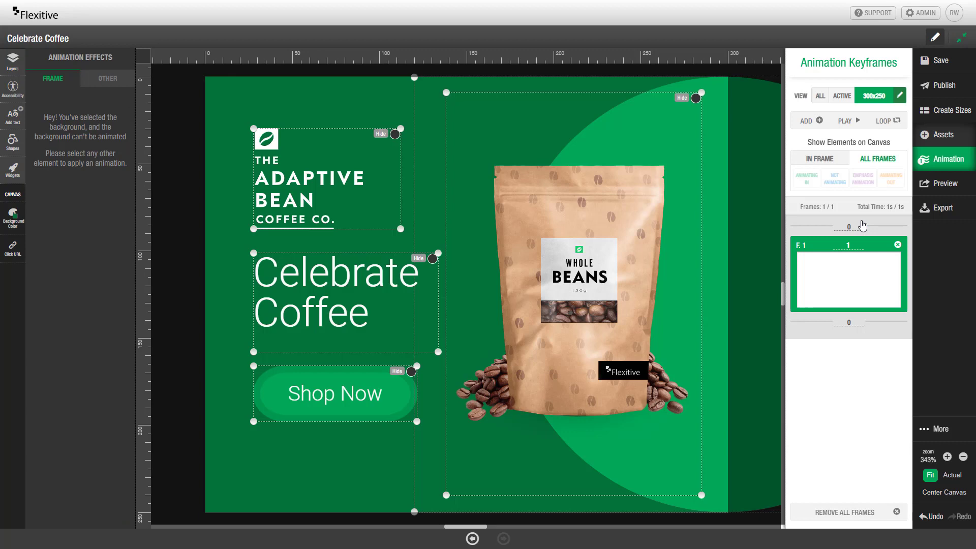
left_click(360, 169)
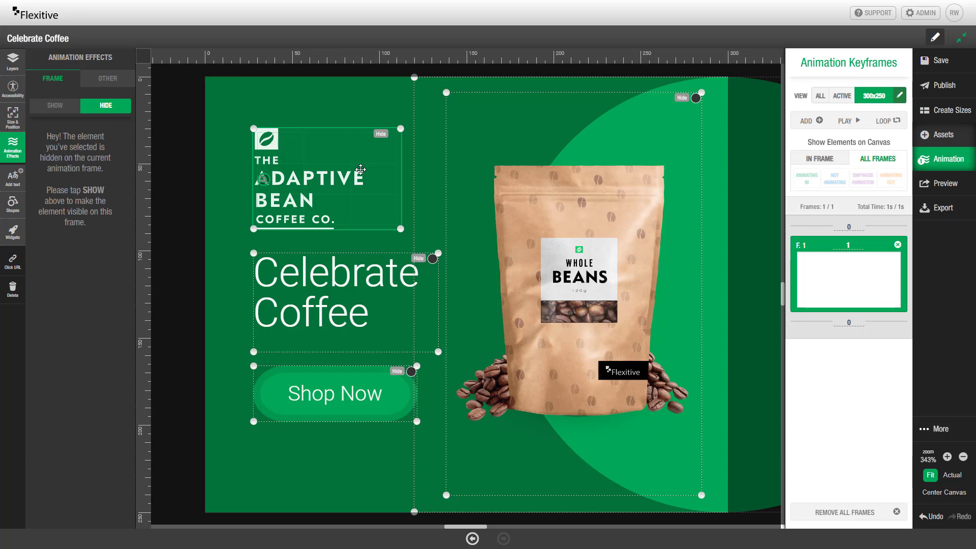
left_click(35, 108)
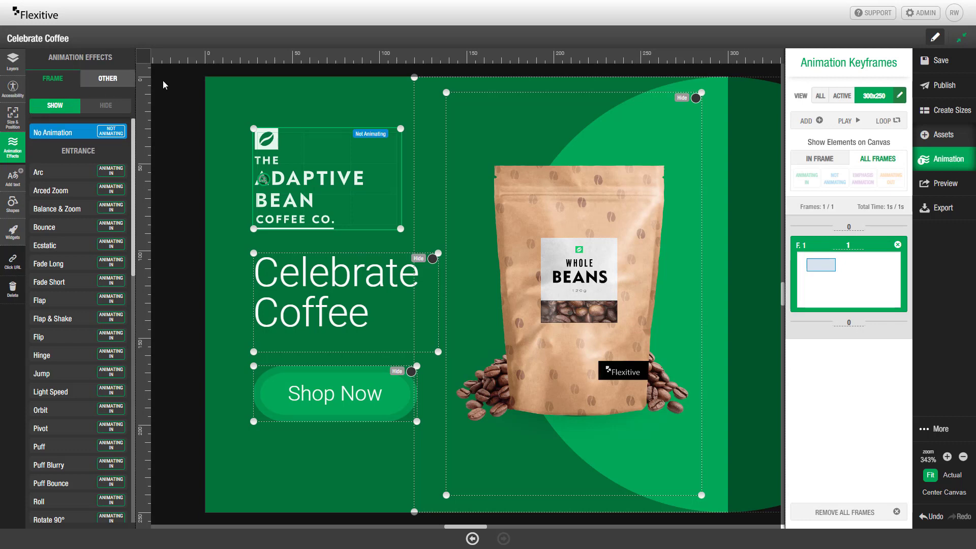
Show the background circle in frame 1 with a Puff entrance.
left_click(421, 104)
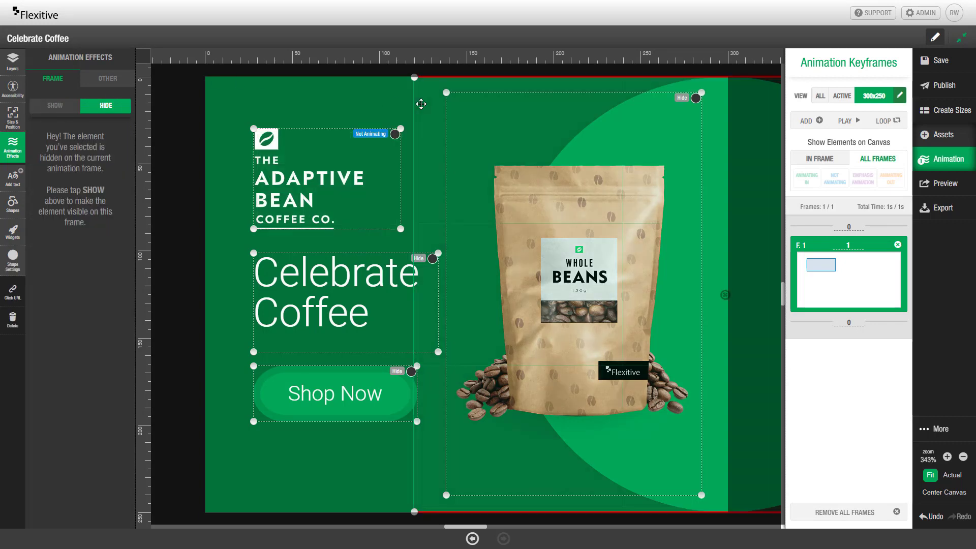
left_click(64, 108)
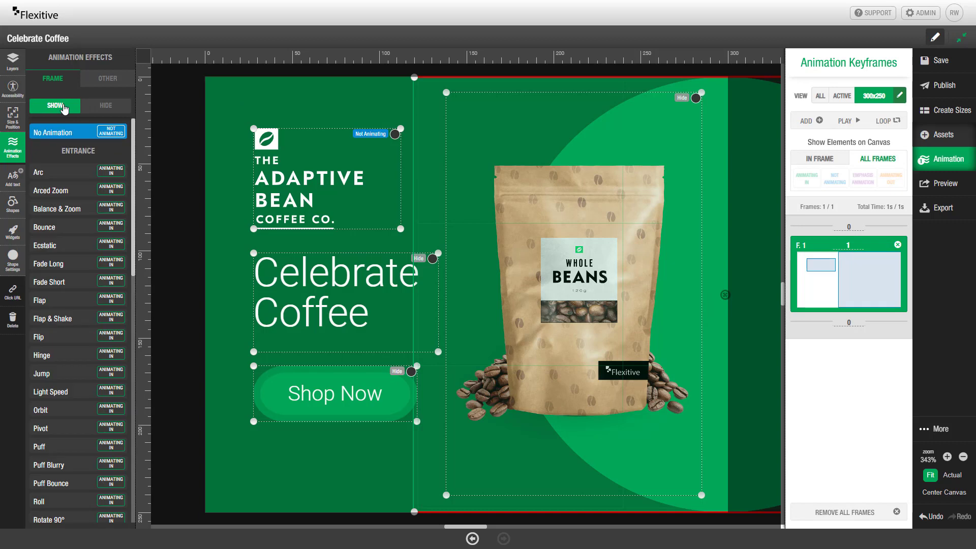
left_click(101, 451)
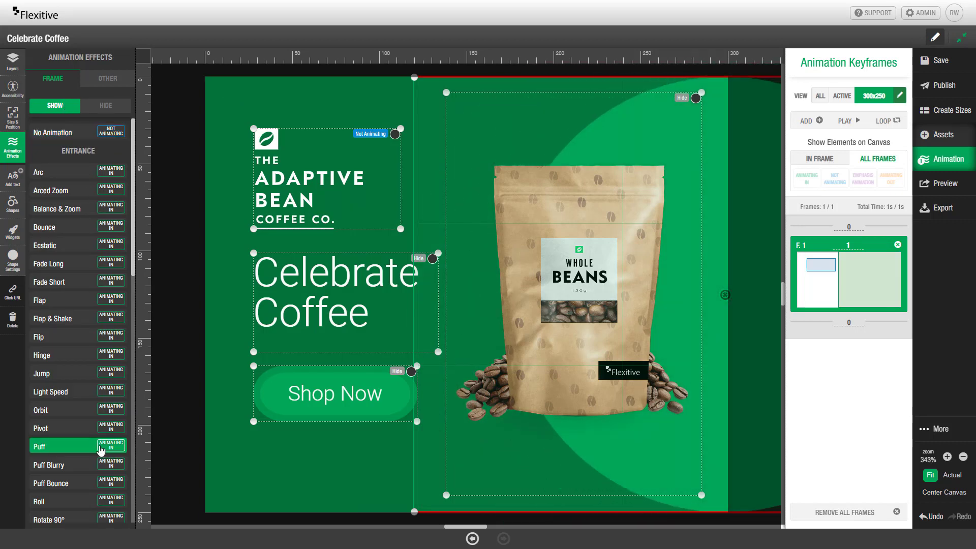
Show the coffee bag with a Puff Blurry entrance and set frame 1 to 1.75 seconds.
left_click(690, 99)
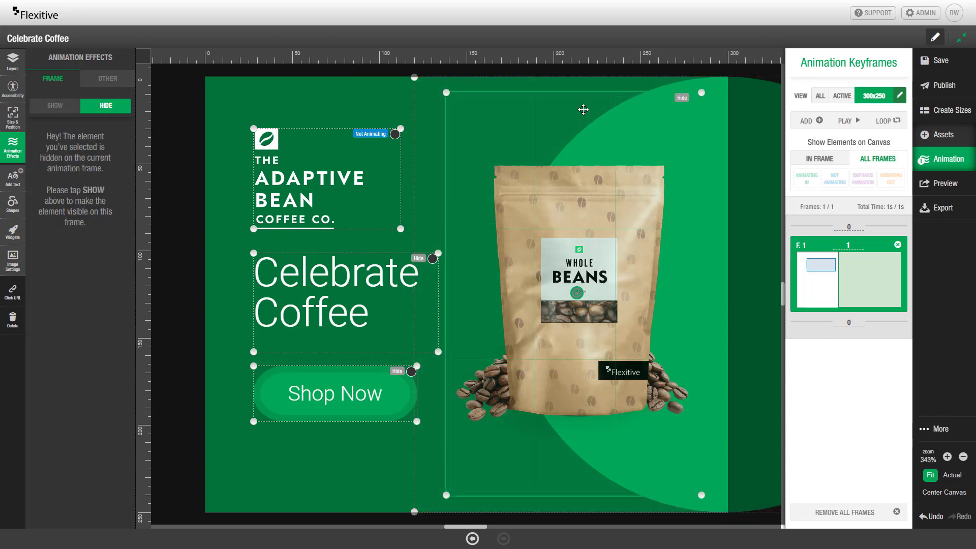
left_click(72, 112)
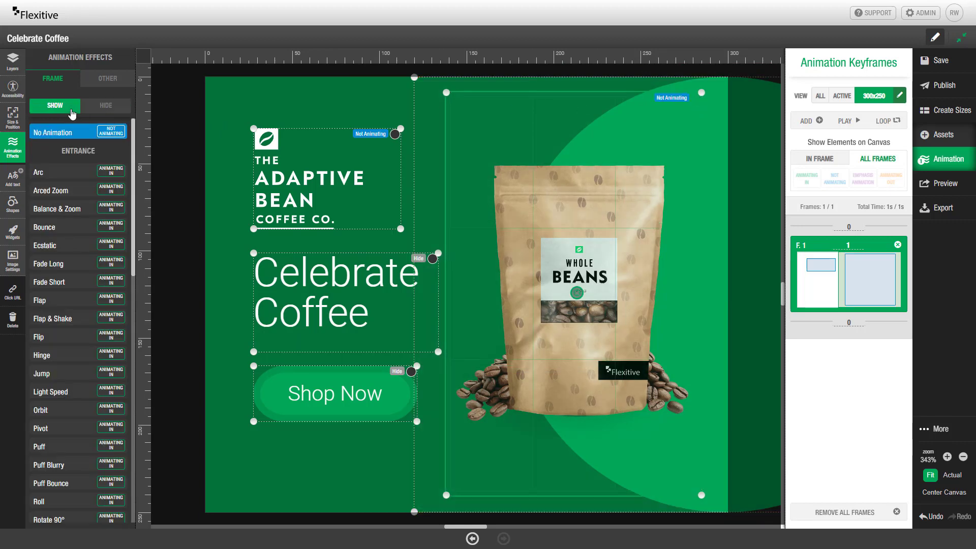
left_click(83, 470)
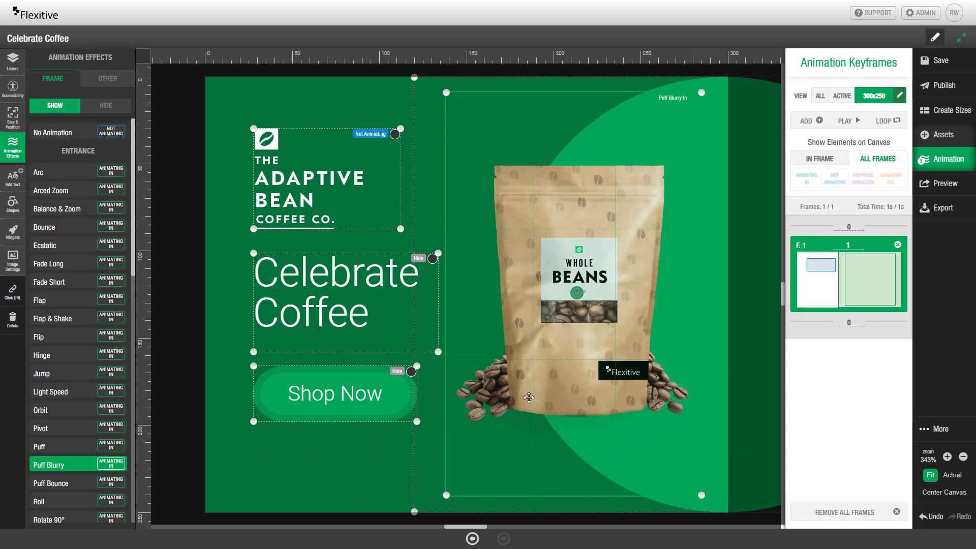
left_click(860, 243)
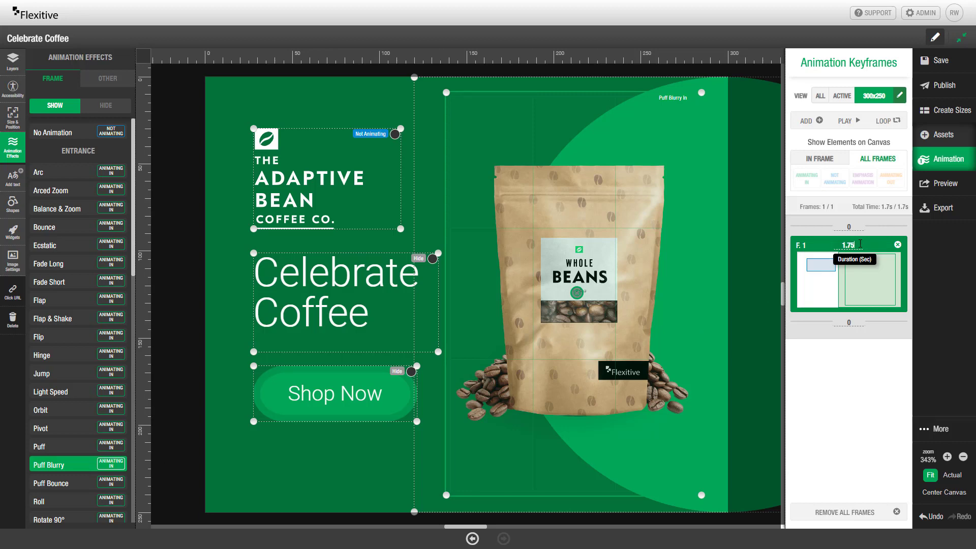
type("1.75")
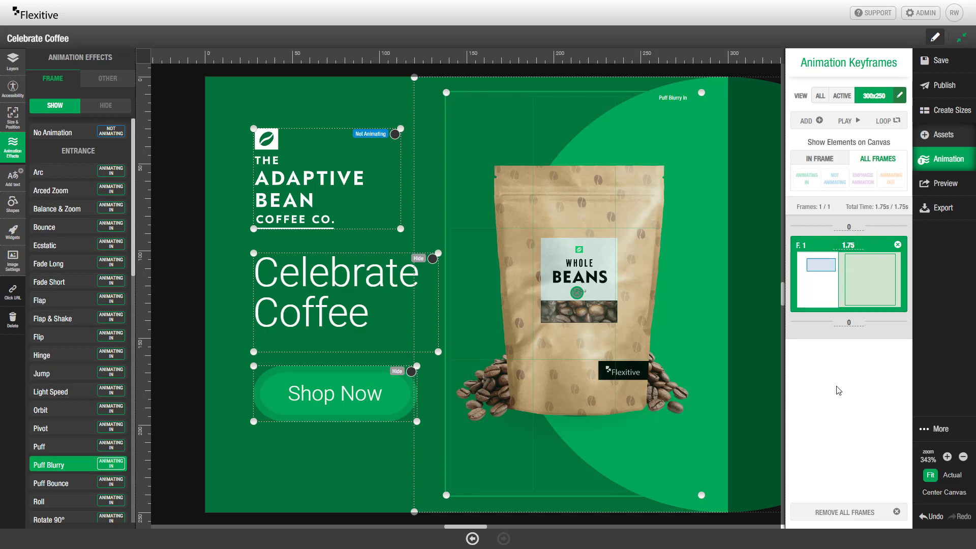
Add frame 2 with the Celebrate Coffee headline fading in (Fade Short) from top left.
left_click(814, 122)
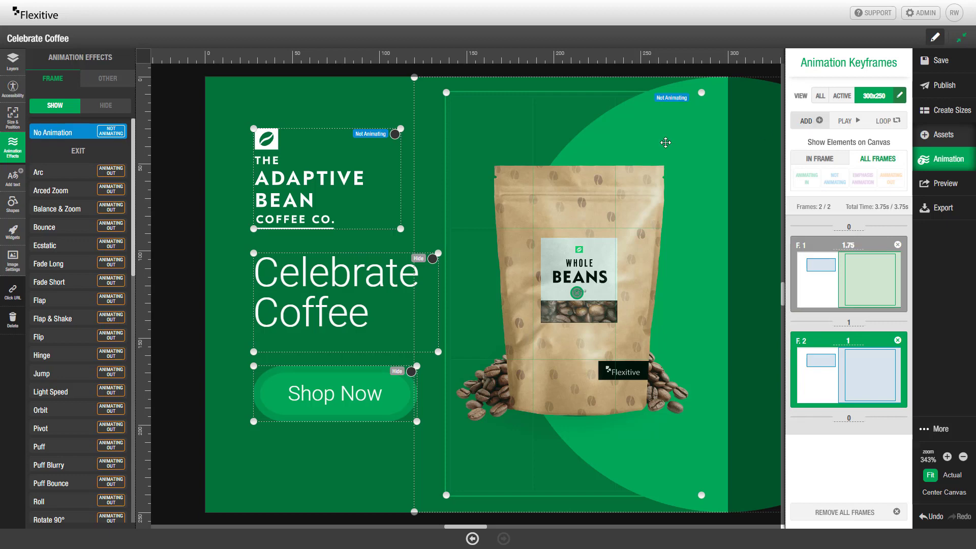
left_click(400, 269)
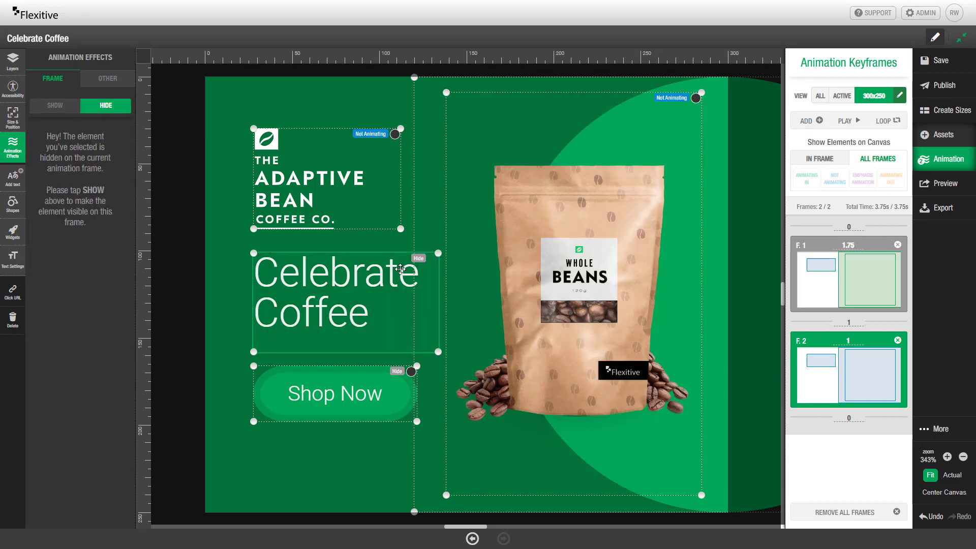
left_click(68, 111)
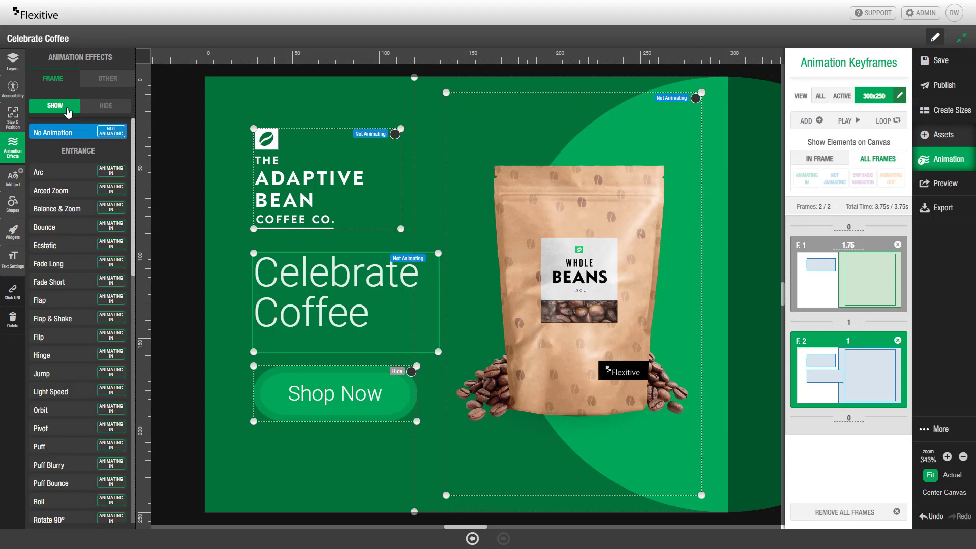
left_click(62, 282)
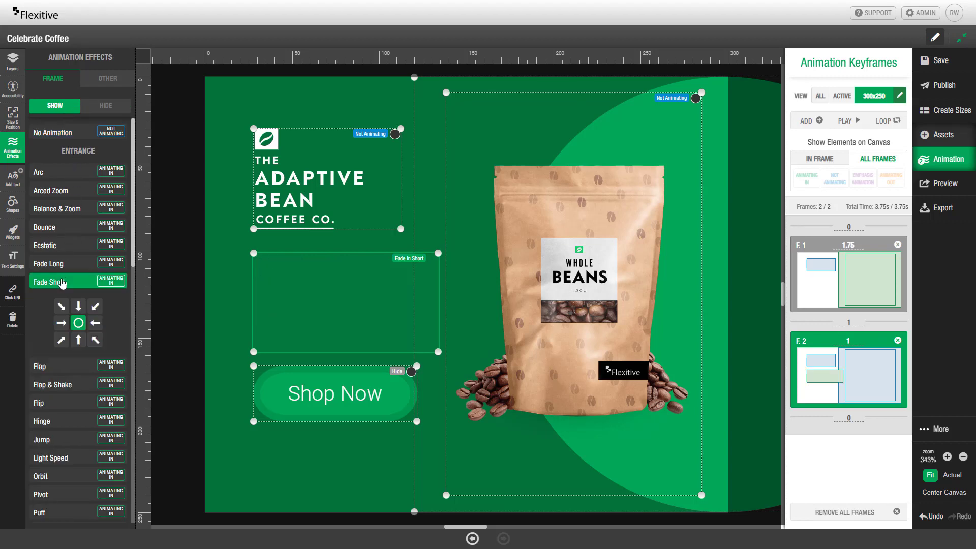
left_click(62, 307)
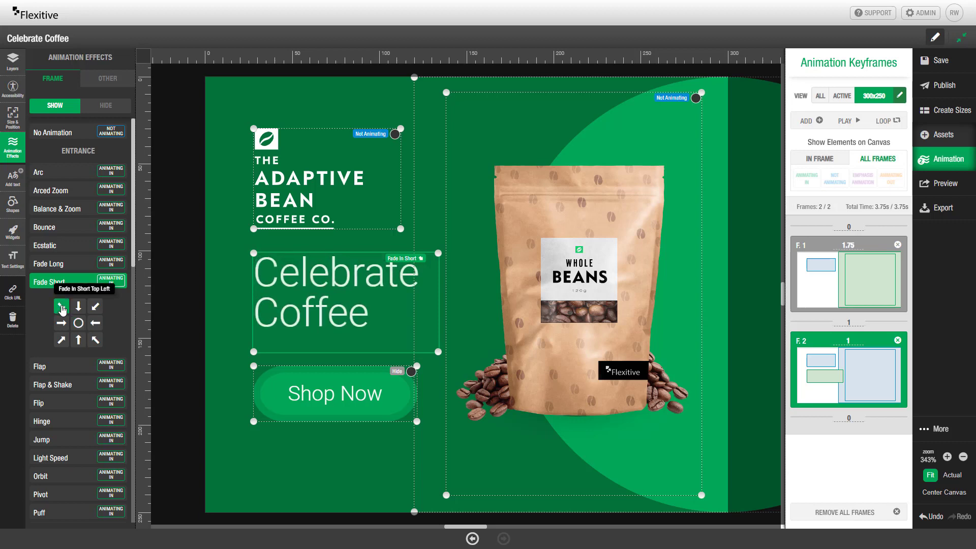
Add frame 3 with Shop Now fading in (Fade Short) from bottom left.
left_click(803, 125)
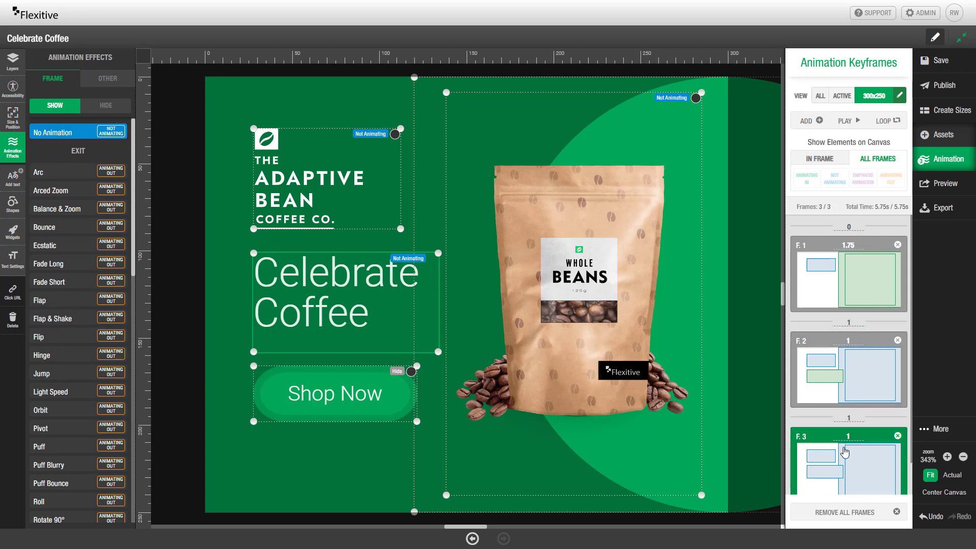
left_click(361, 377)
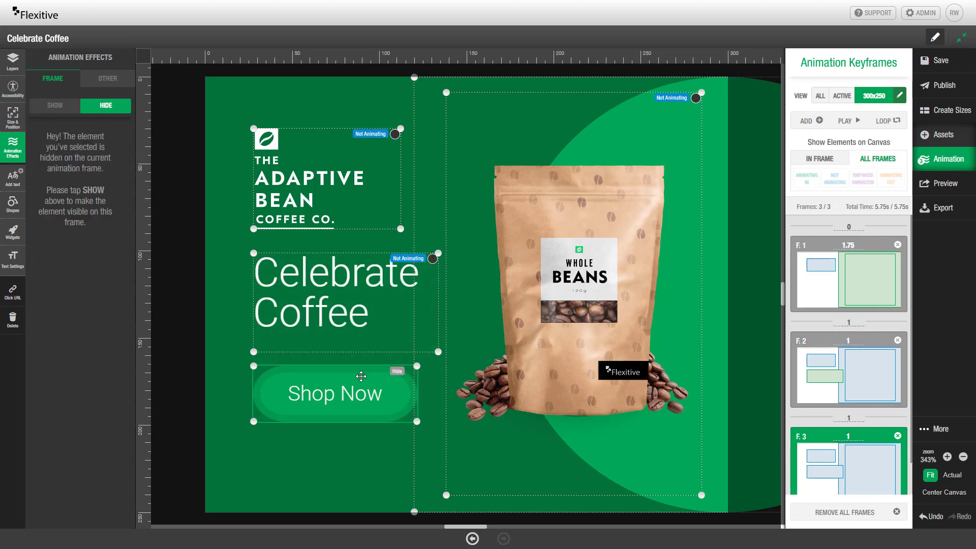
left_click(69, 108)
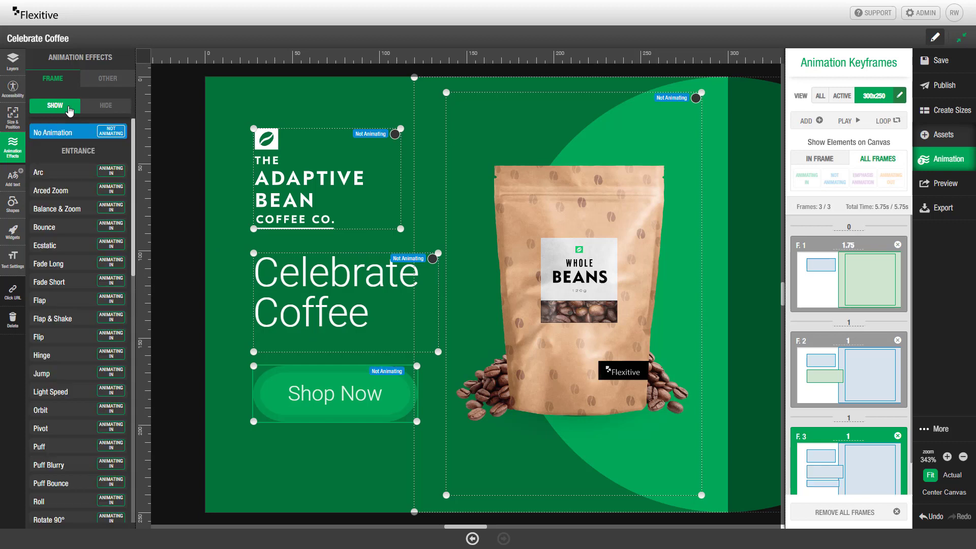
left_click(84, 283)
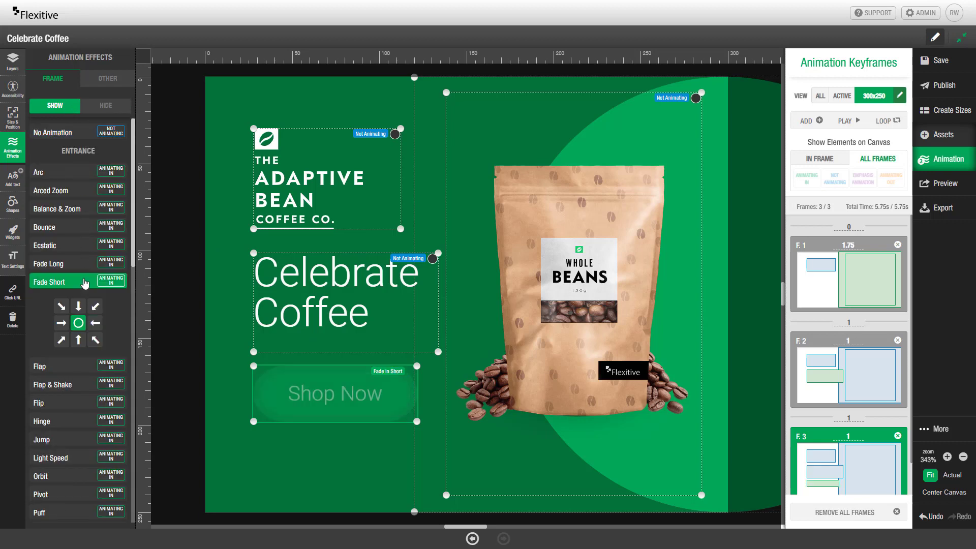
left_click(61, 340)
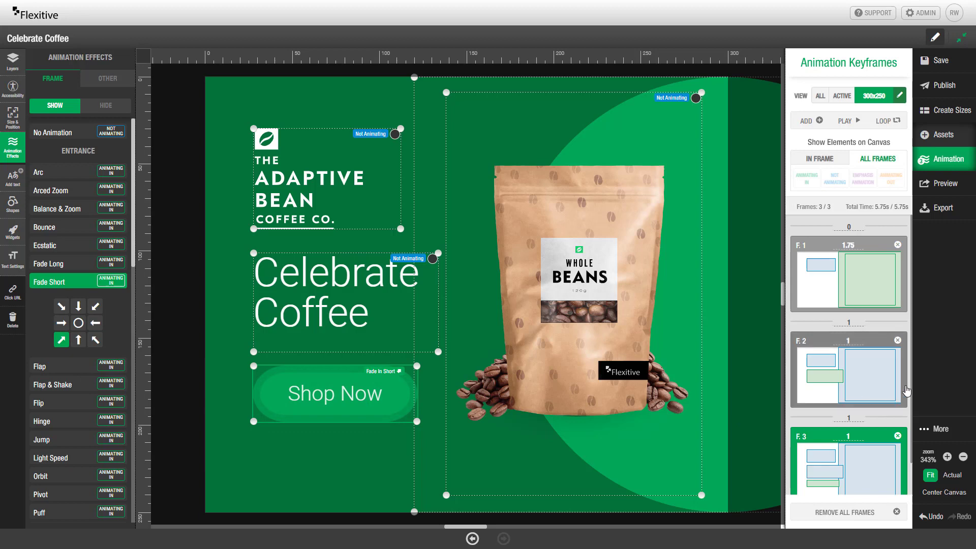
scroll(844, 390, "down", 1)
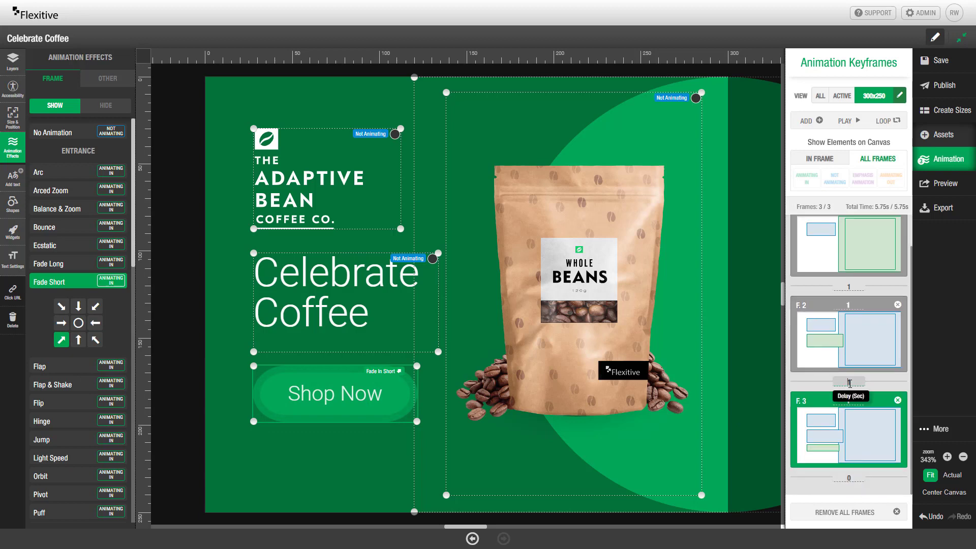
Enter a timing of 0.5 and replay the banner from frame 1.
type("0.5")
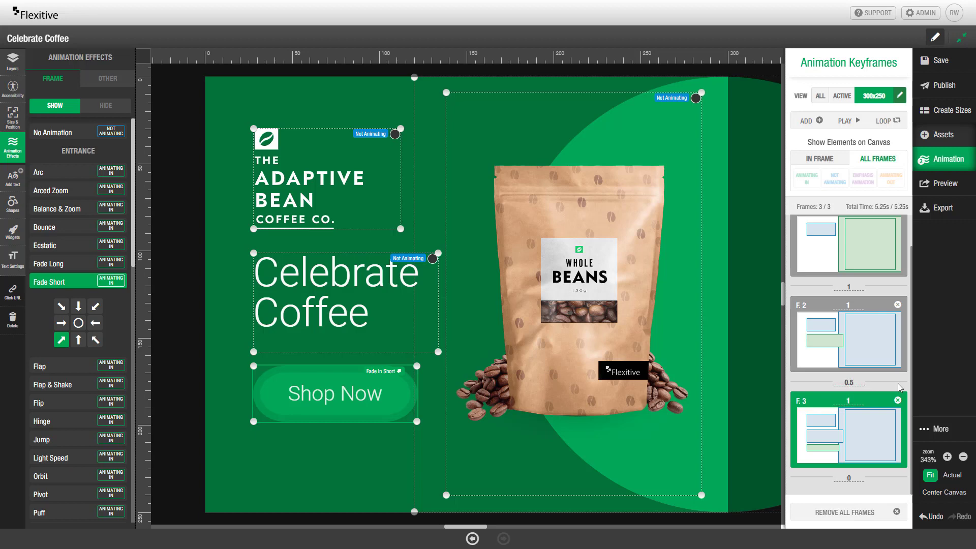
left_click(817, 236)
left_click(857, 122)
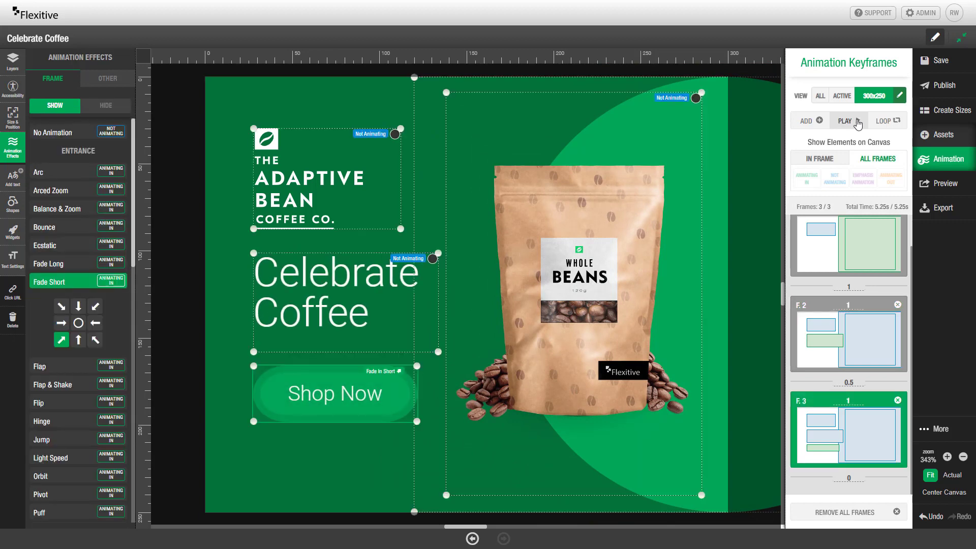
Cycle the loop setting through 1, 3 and infinite repeats, then turn looping off.
left_click(881, 127)
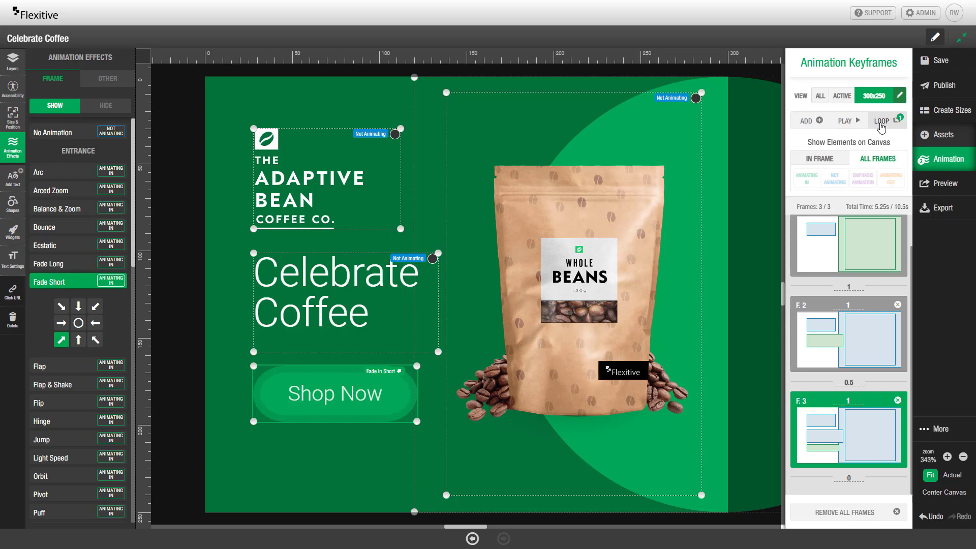
left_click(882, 127)
left_click(882, 127)
left_click(882, 127)
left_click(882, 127)
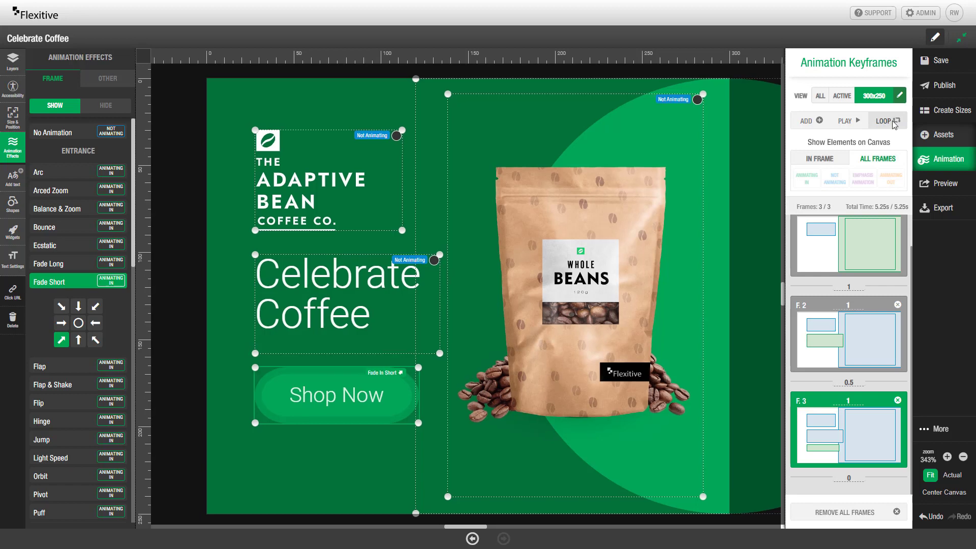
left_click(120, 81)
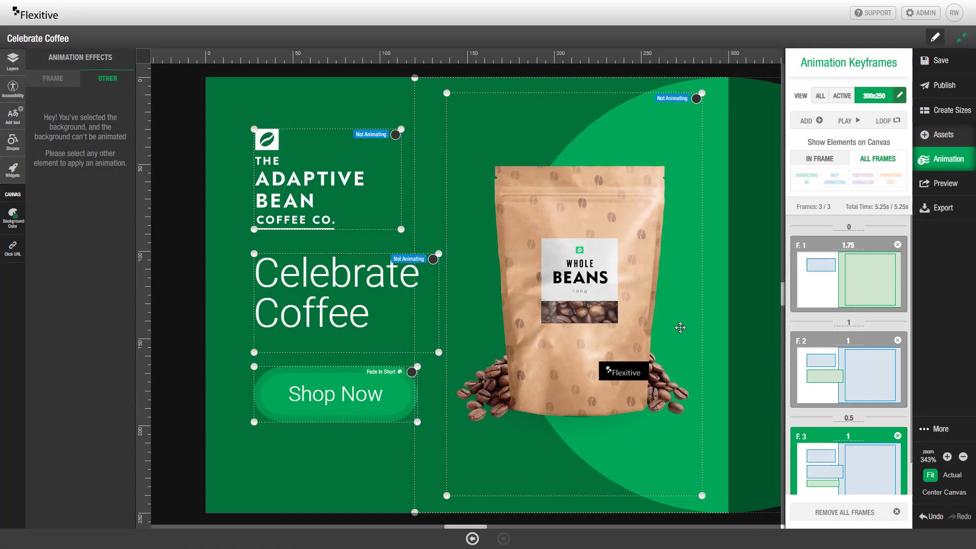
Show only In Frame elements on the canvas, review frames 1–3, and hide the Animating Out legend.
left_click(836, 291)
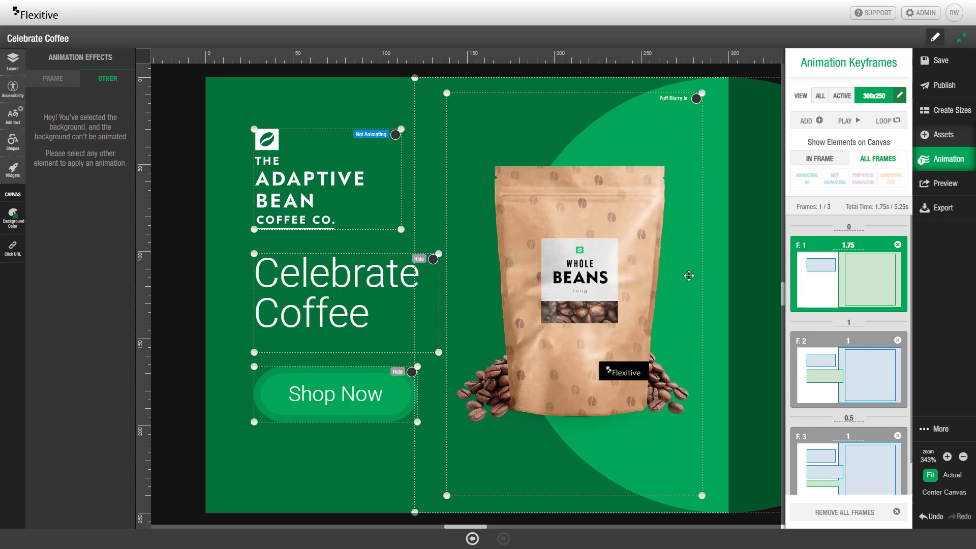
left_click(818, 162)
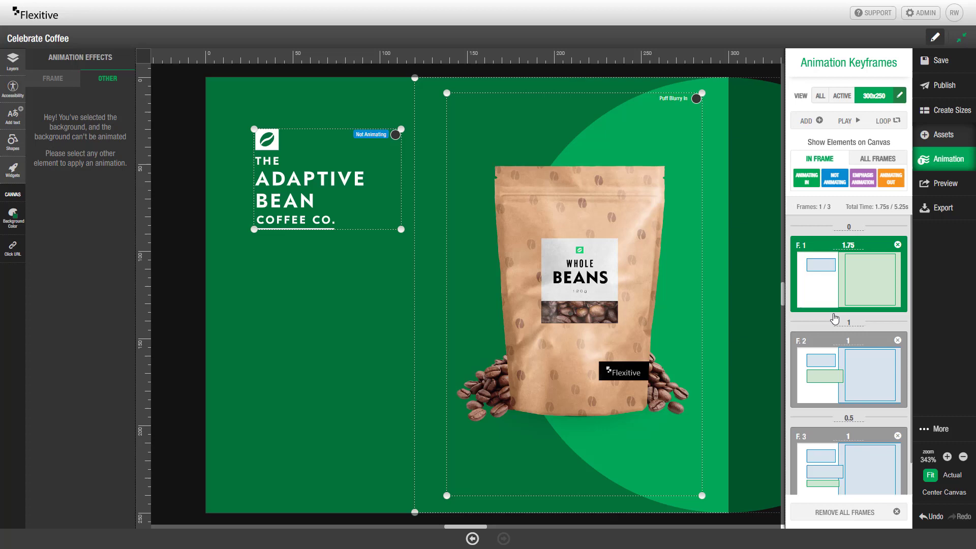
left_click(832, 379)
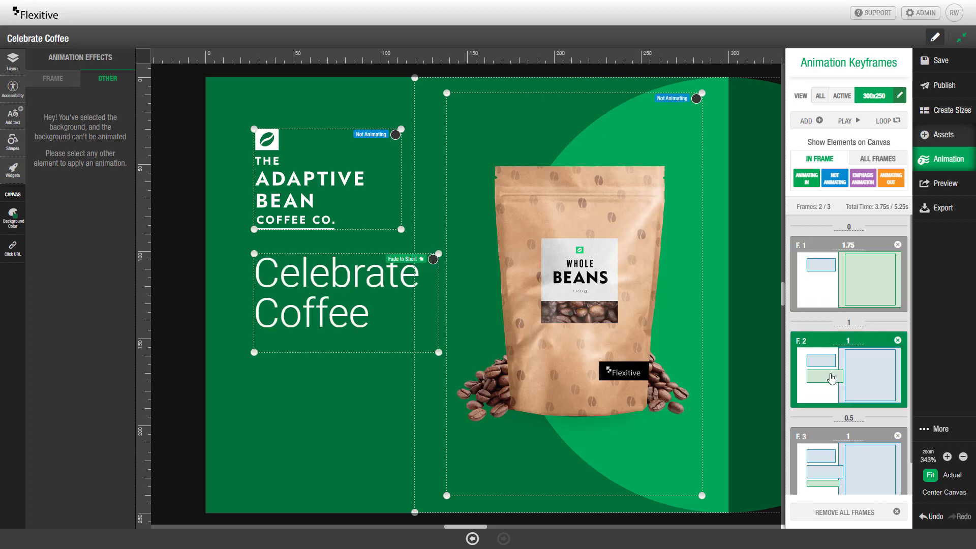
left_click(824, 471)
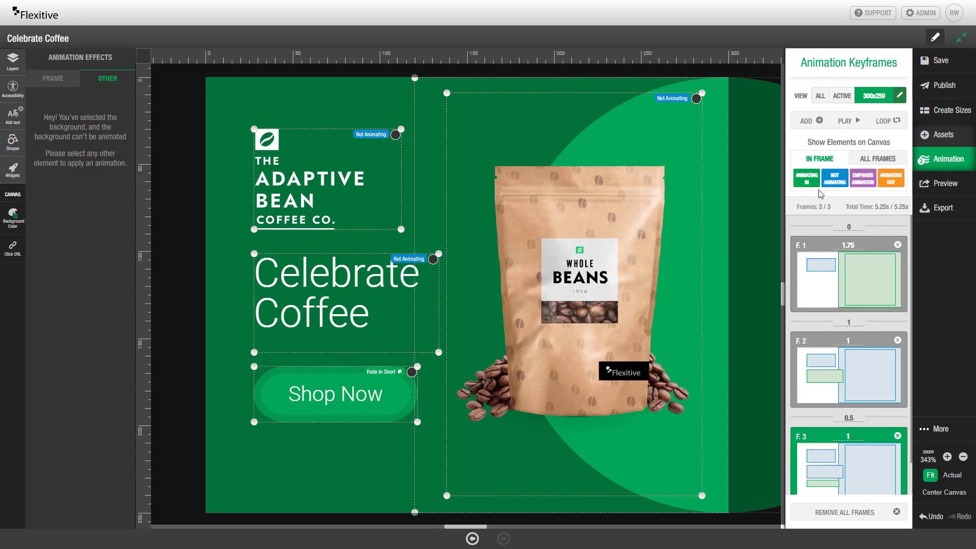
left_click(894, 188)
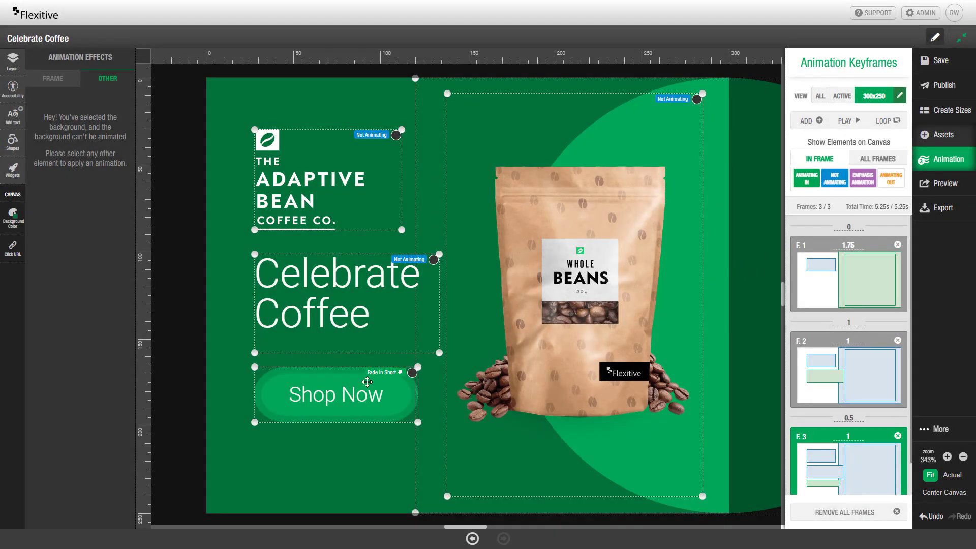
Give the Shop Now button a Grow hover state with a 0.5 second duration.
left_click(368, 382)
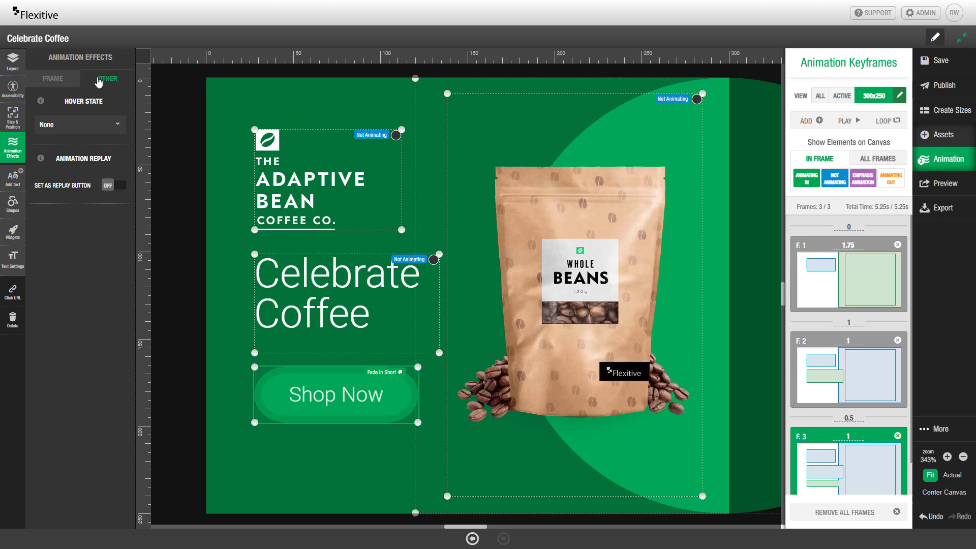
left_click(96, 125)
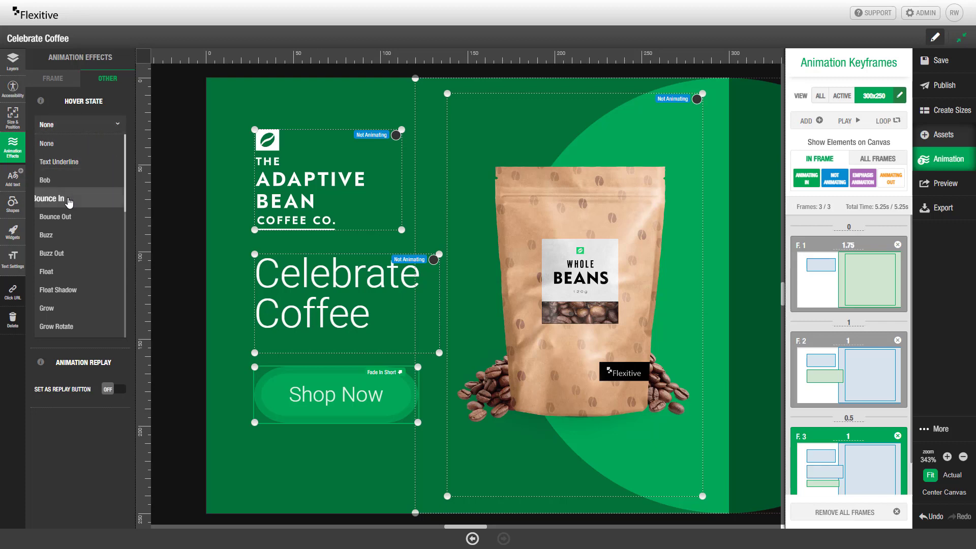
left_click(76, 308)
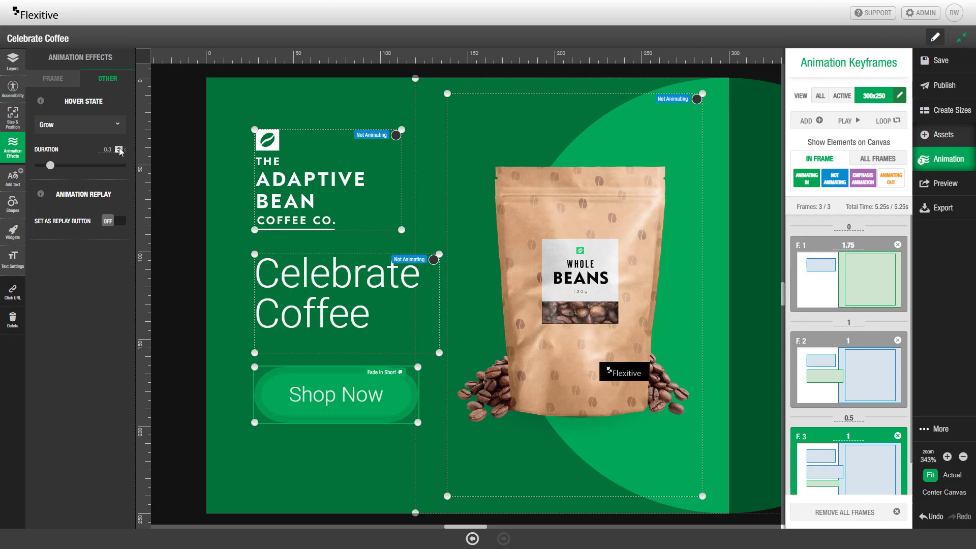
mouse_move(51, 165)
left_mouse_down()
mouse_move(125, 165)
mouse_move(39, 173)
left_mouse_up()
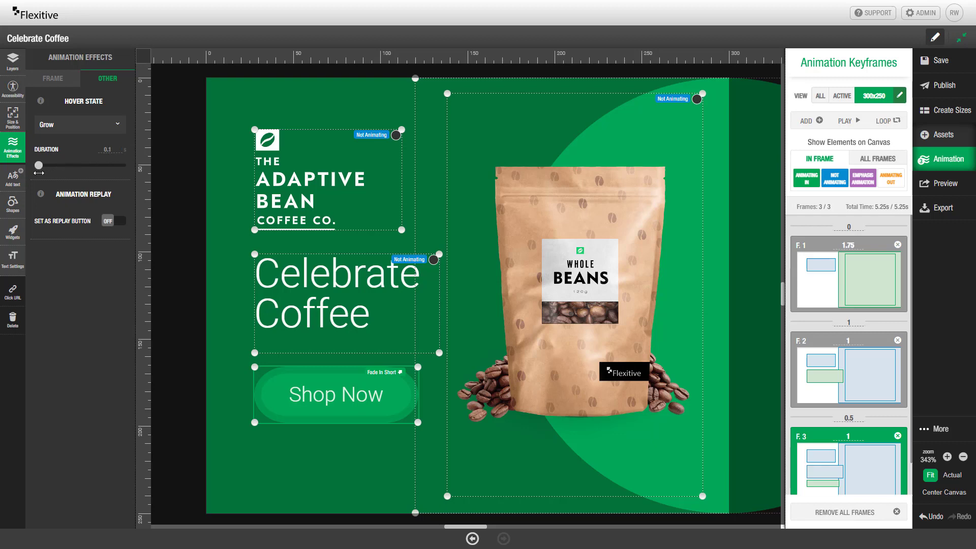
left_click(117, 148)
left_click(117, 148)
left_click(118, 148)
left_click(118, 148)
Upload Falling-Confetti and Adaptive Bean - Animated SVG into the image assets.
left_click(942, 149)
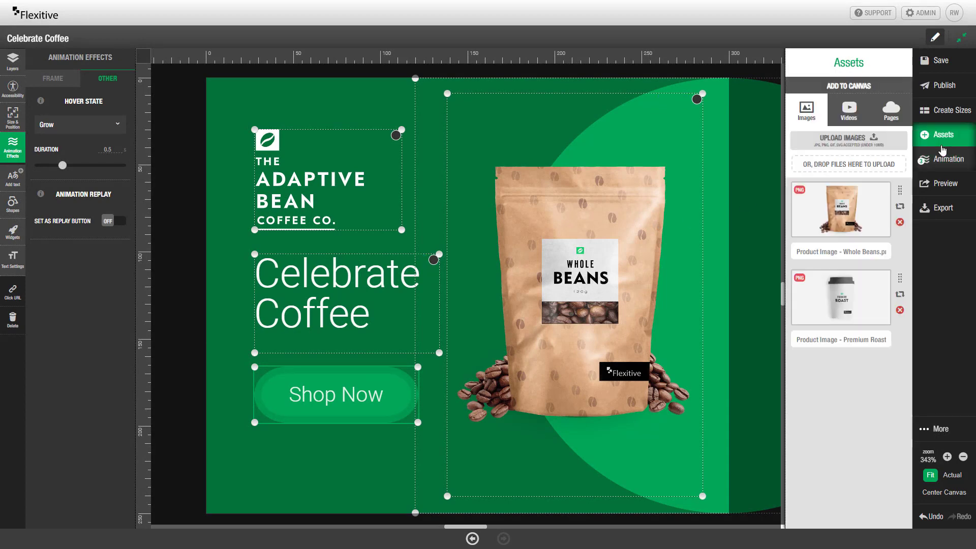
left_click(892, 145)
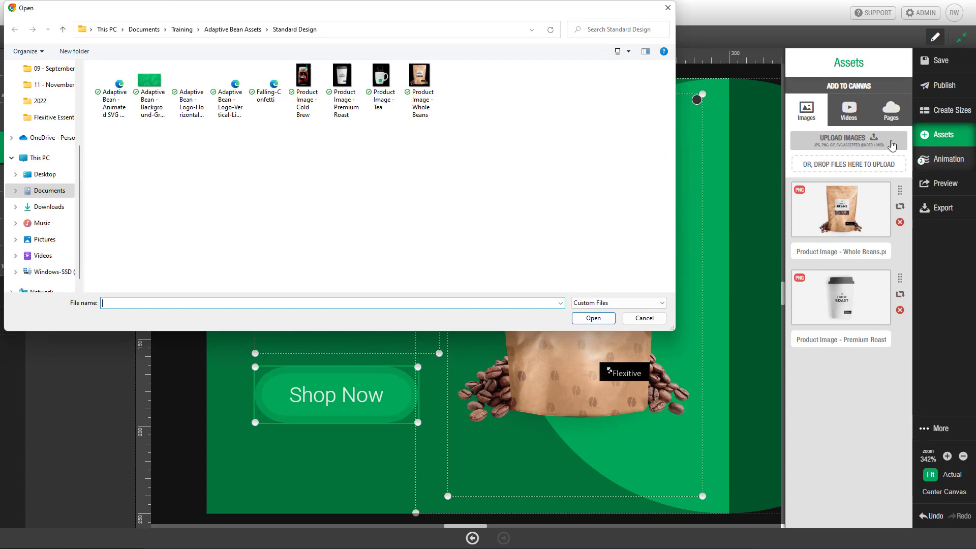
left_click(266, 91)
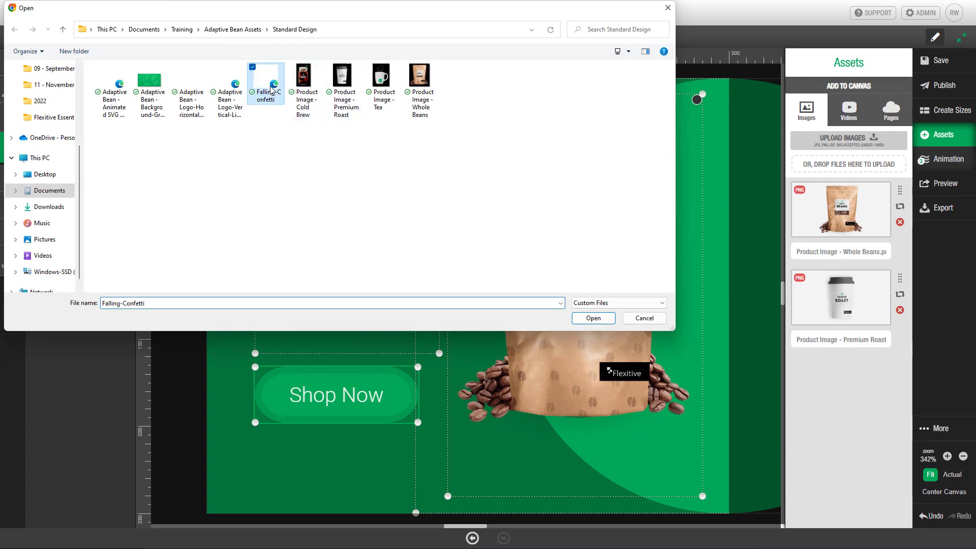
left_click(112, 98, "ctrl")
key("Return")
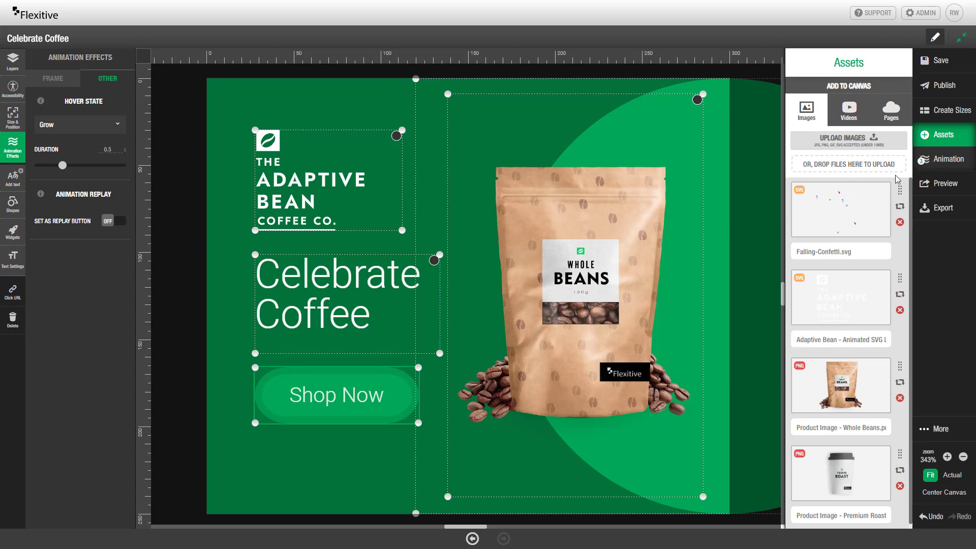
Place Falling-Confetti.svg in frame 1 and snap it to all edges of the banner.
left_click(938, 162)
left_click(879, 278)
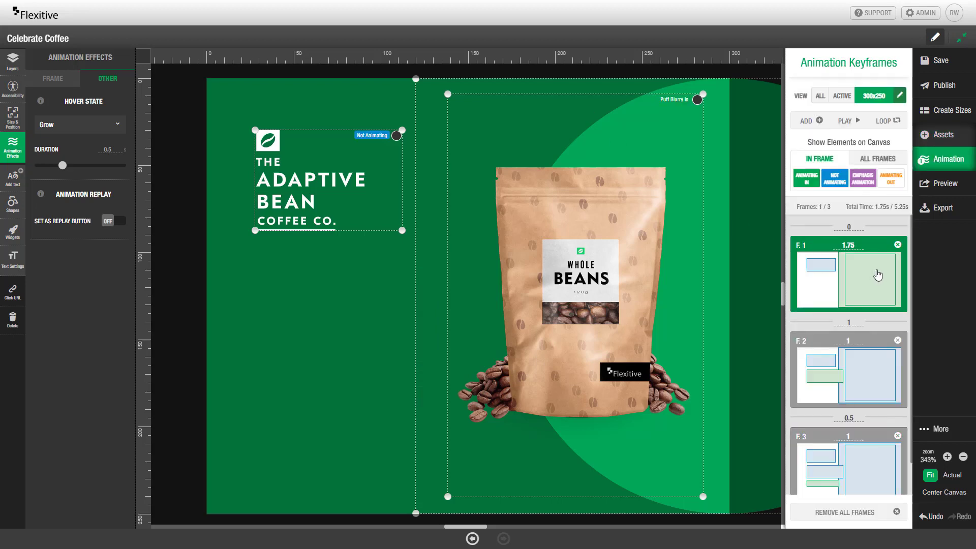
left_click(940, 142)
left_click_drag(841, 209, 551, 186)
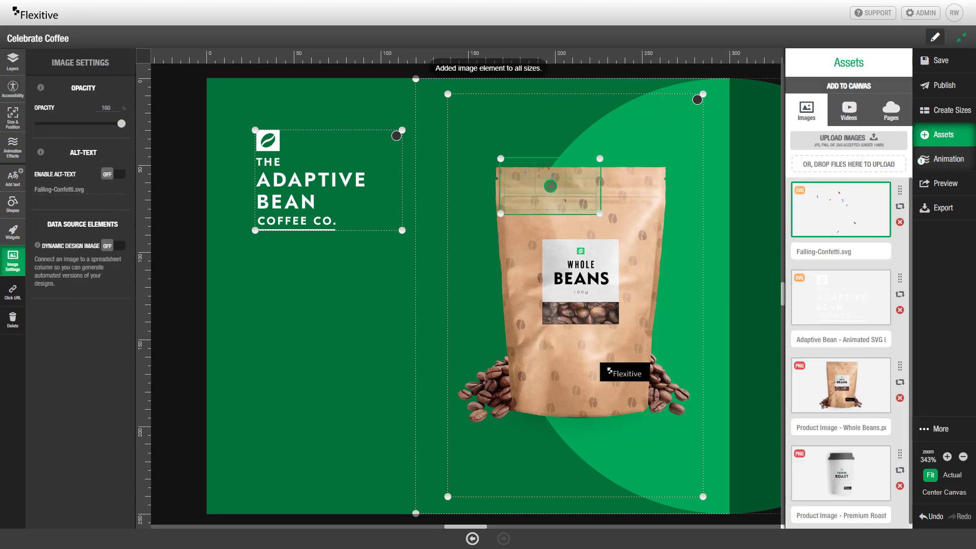
left_click(13, 116)
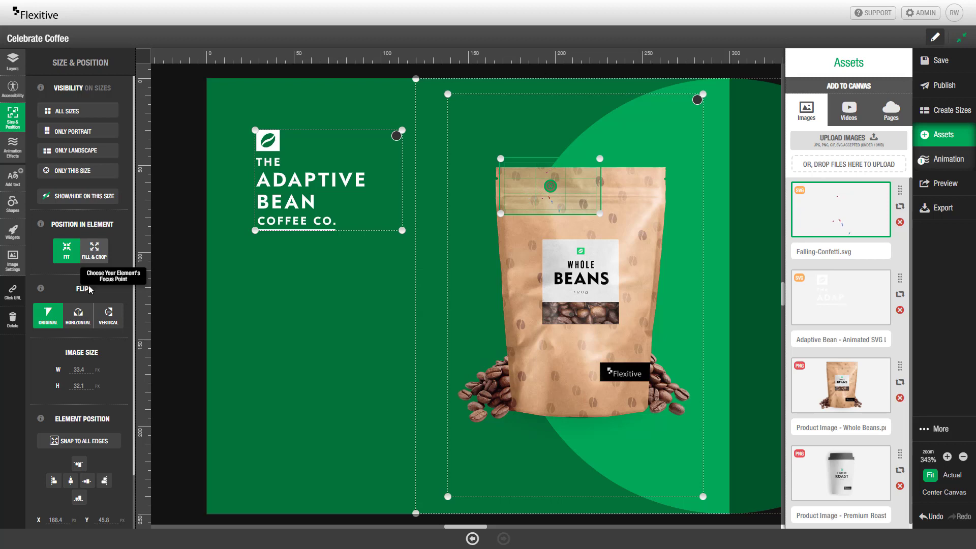
left_click(100, 441)
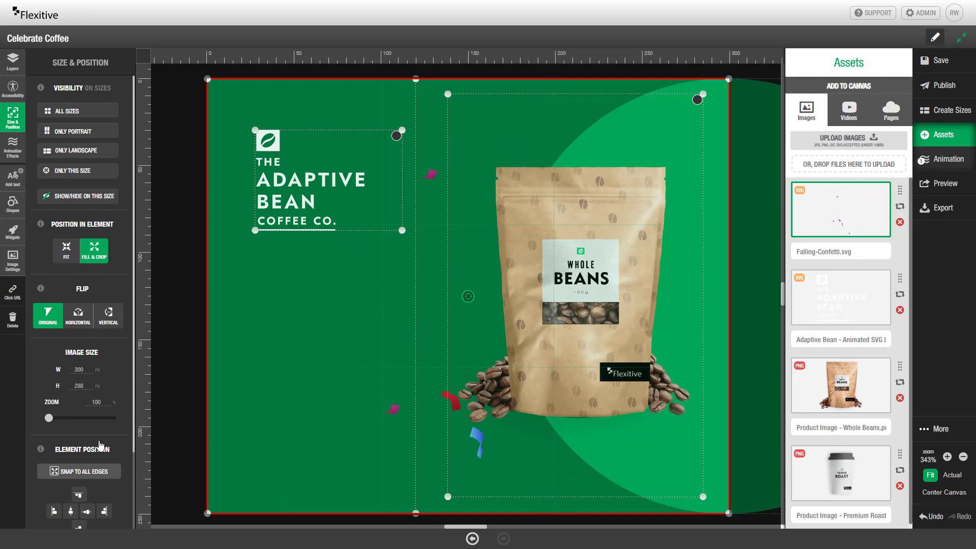
Swap the logo layer's asset for Adaptive Bean - Animated SVG.
left_click(627, 290)
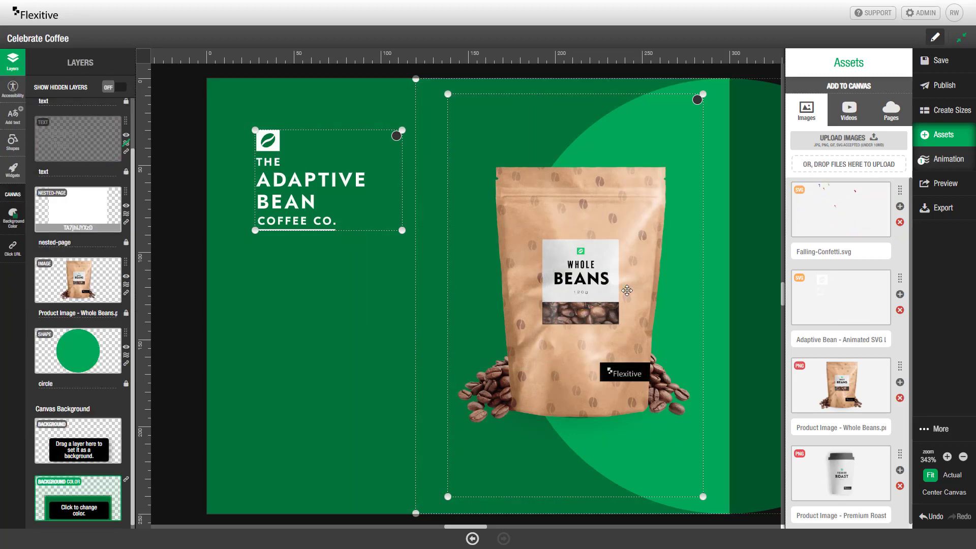
left_click(352, 172)
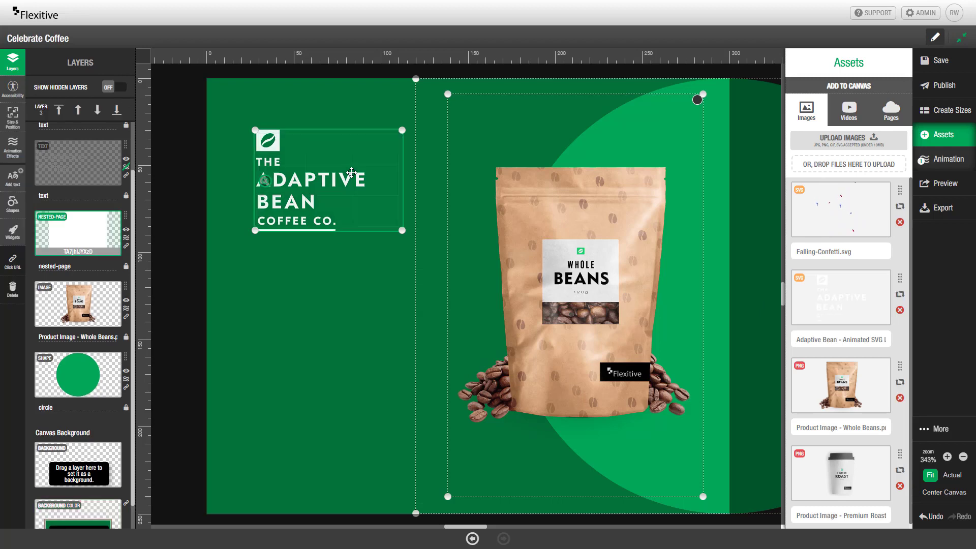
left_click(900, 294)
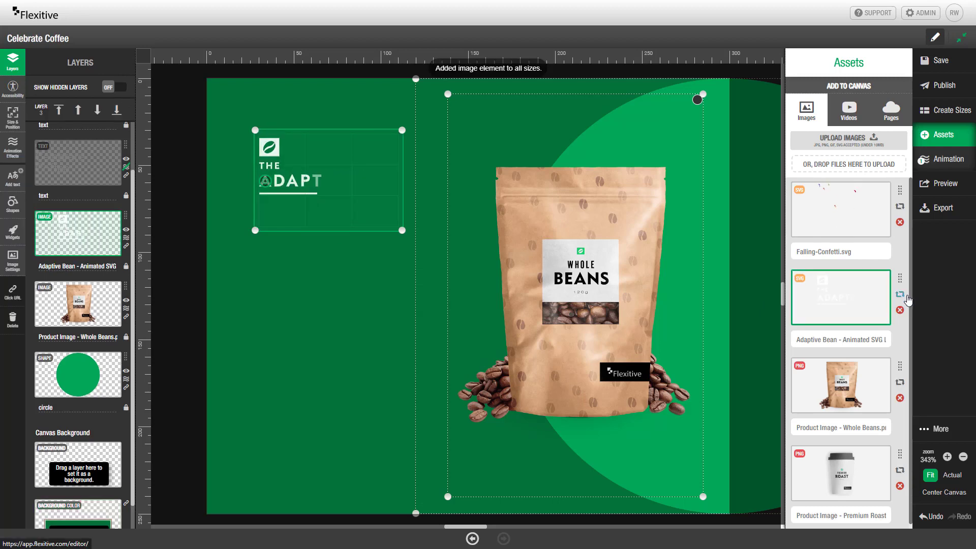